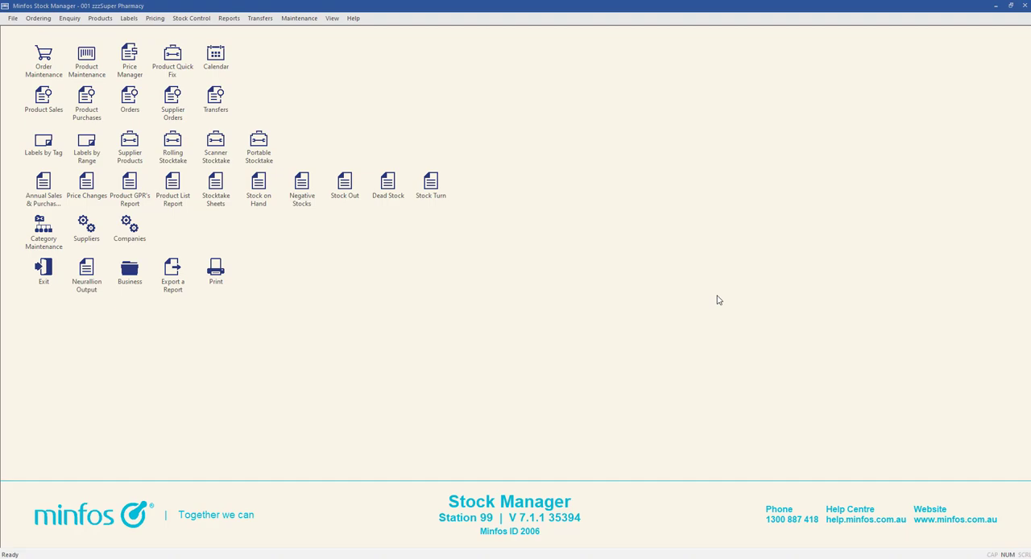
# Open Product Maintenance, start a new product entry and generate a barcode for it
pyautogui.doubleClick(97, 70)
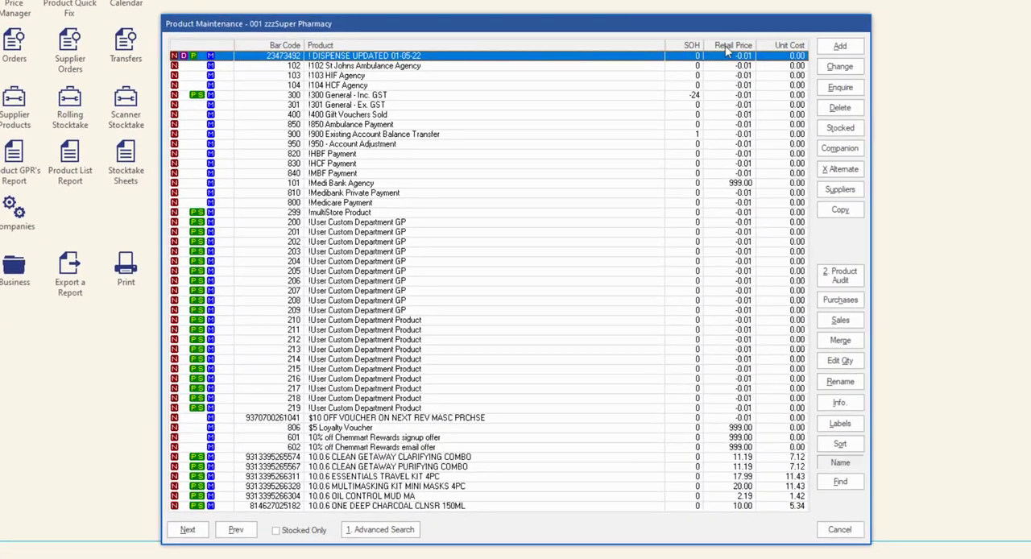
pyautogui.click(835, 55)
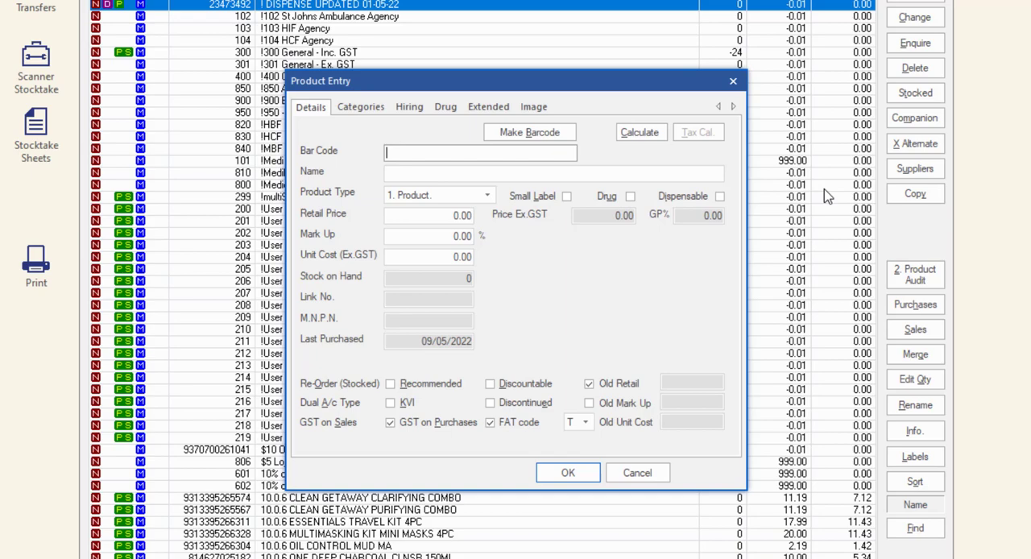
pyautogui.click(551, 136)
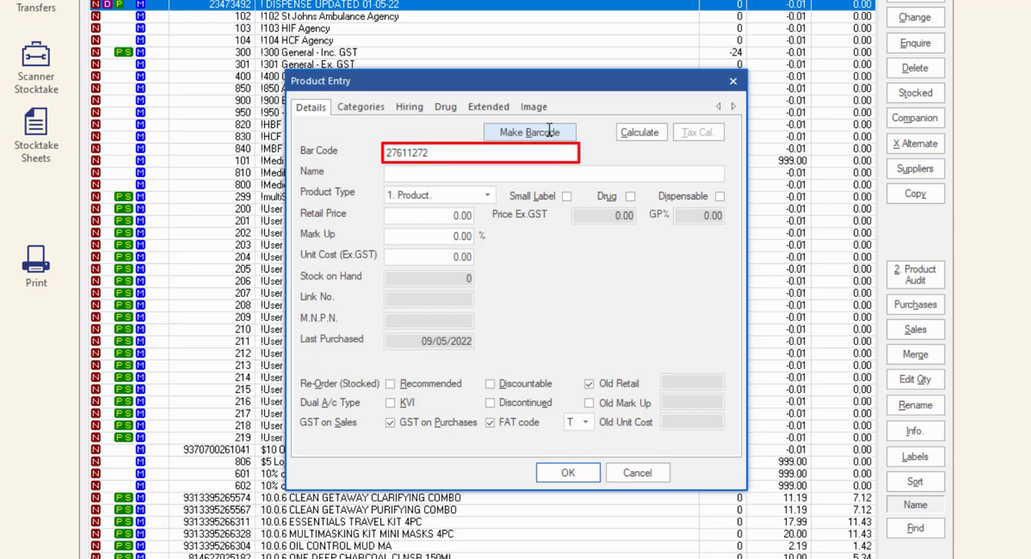
# Name the product VICKYS LIP BALM CHERRY 10G and keep its product type as 1. Product
pyautogui.click(507, 172)
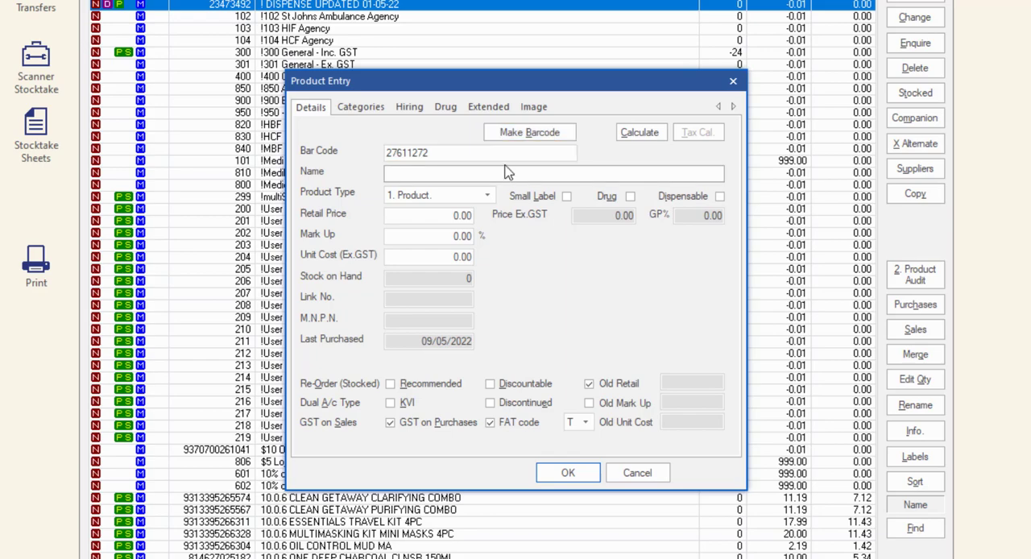
pyautogui.write('VICKY')
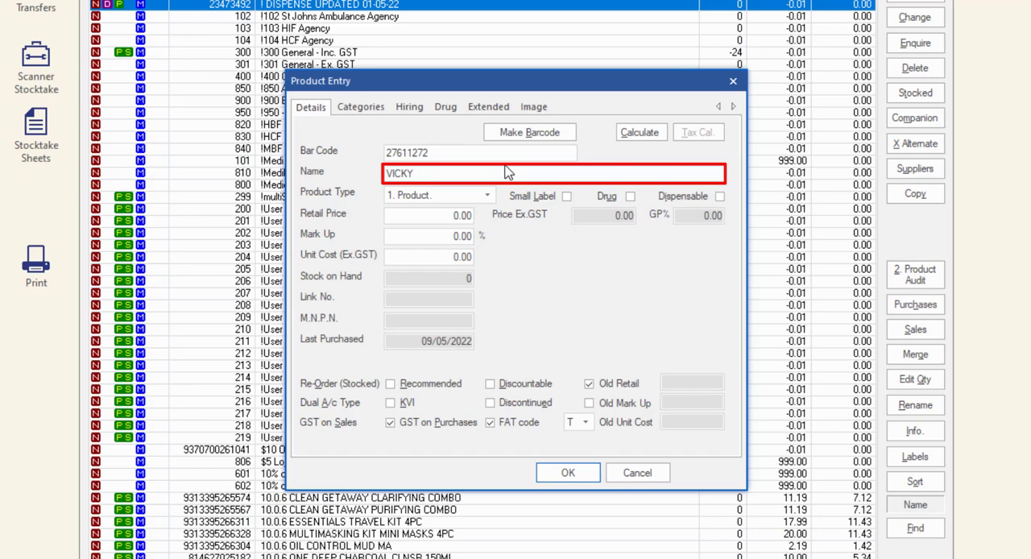
pyautogui.write('S LIP BALM CHERRY 10G')
pyautogui.press('Tab')
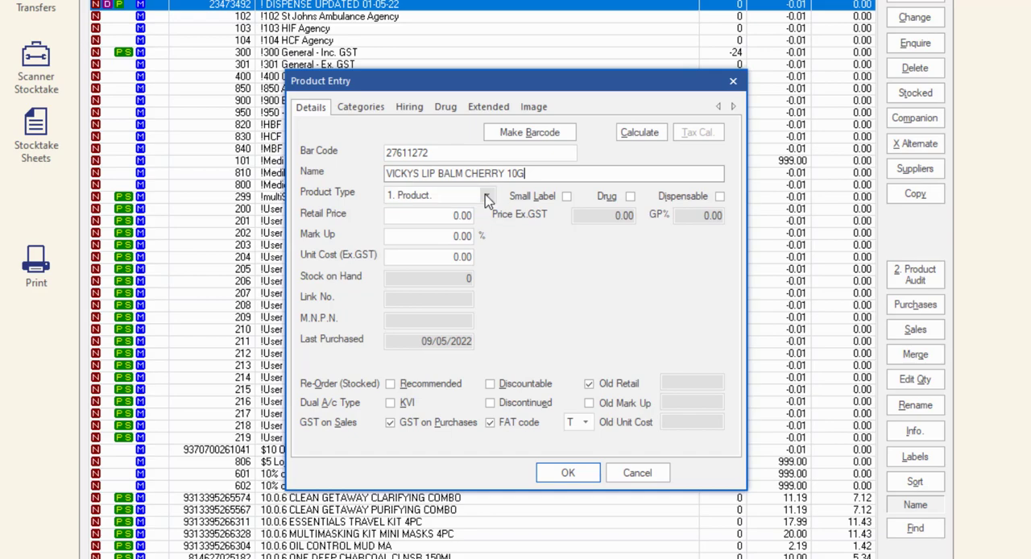
pyautogui.click(487, 198)
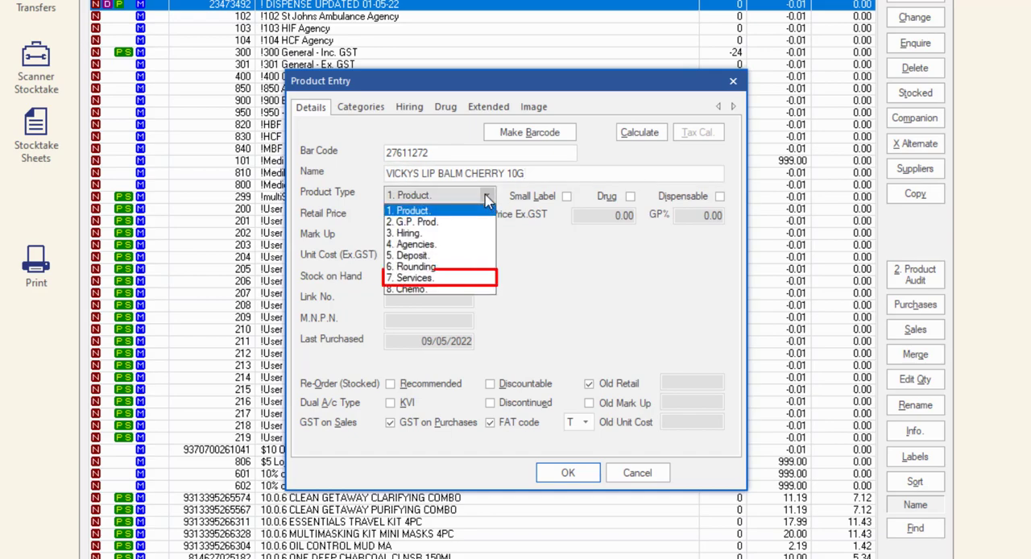
pyautogui.click(453, 280)
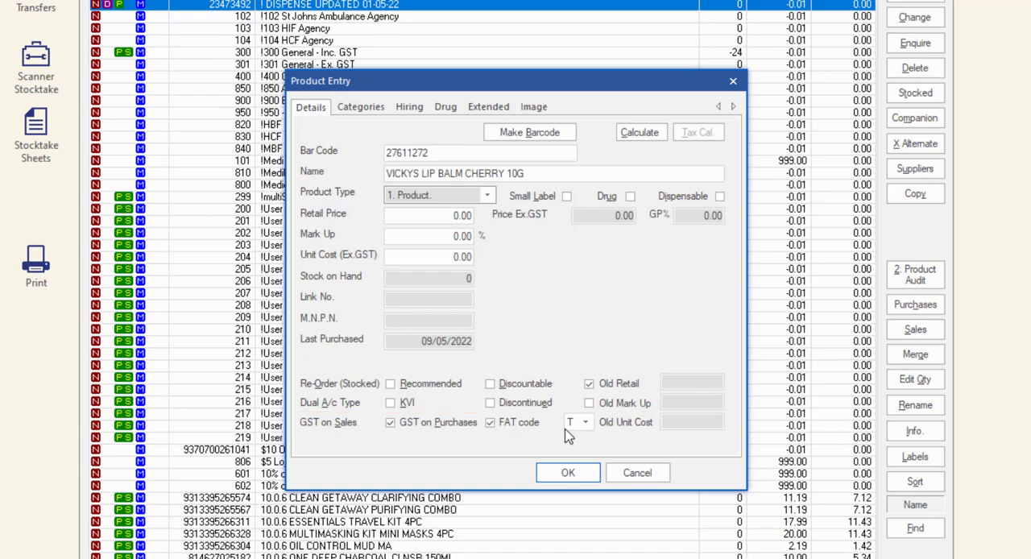
# Set the product's unit cost excluding GST to 5.00 and its mark up to 10%
pyautogui.click(430, 254)
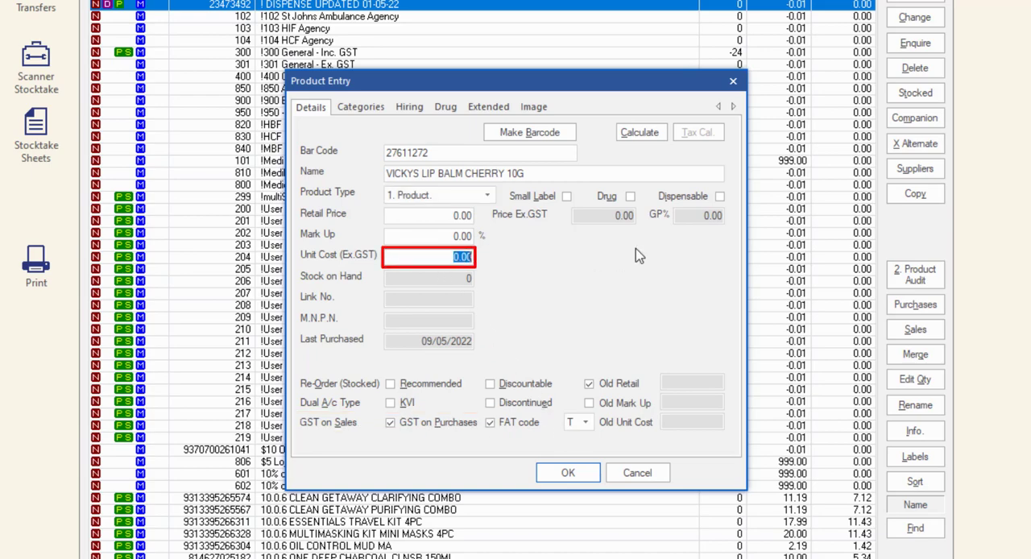
pyautogui.press('BackSpace')
pyautogui.write('5.00')
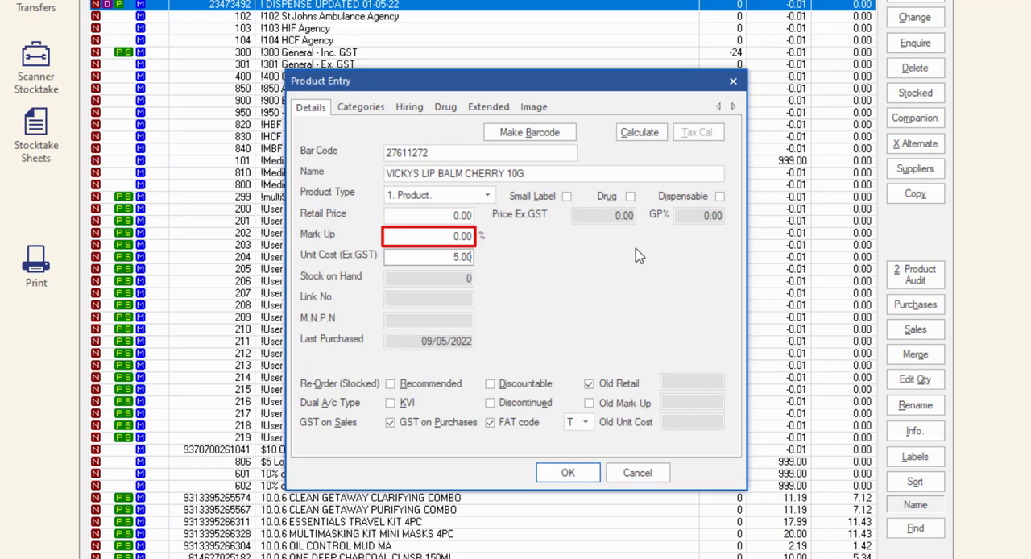
pyautogui.click(448, 236)
pyautogui.press('BackSpace')
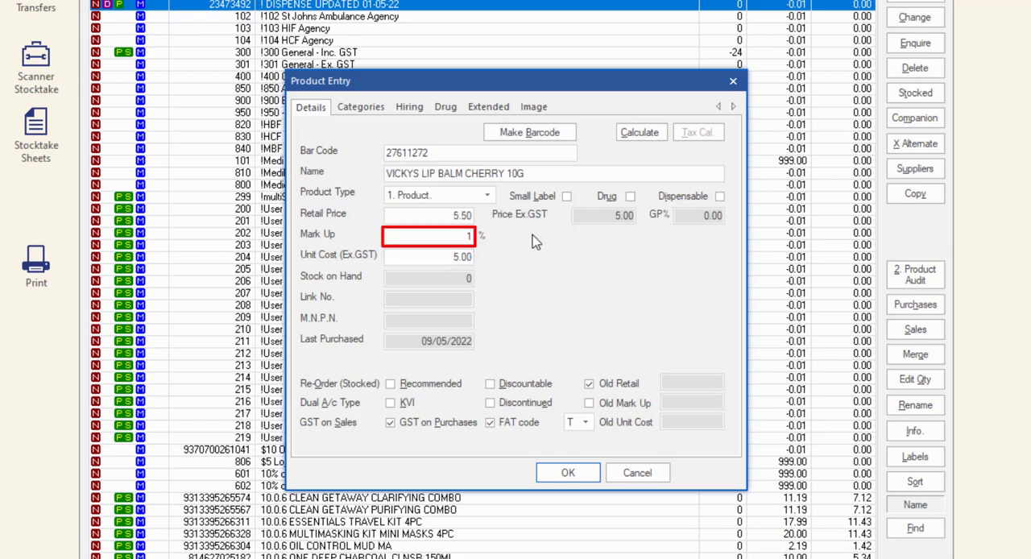
pyautogui.write('10')
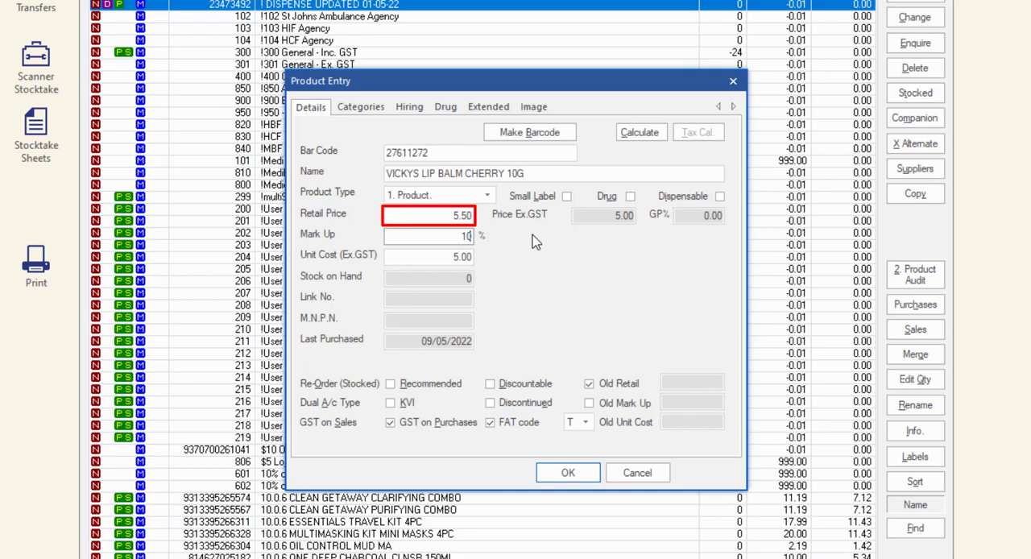
# Set the retail price to 9.99 and flag the product as Re-Order (Stocked) and Recommended
pyautogui.hotkey('shift', 'Tab')
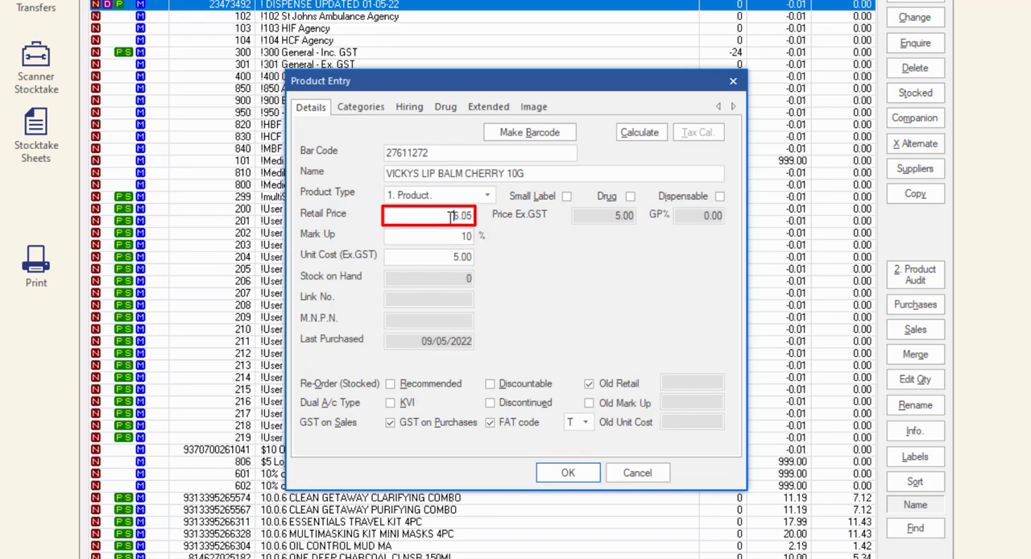
pyautogui.write('9.99')
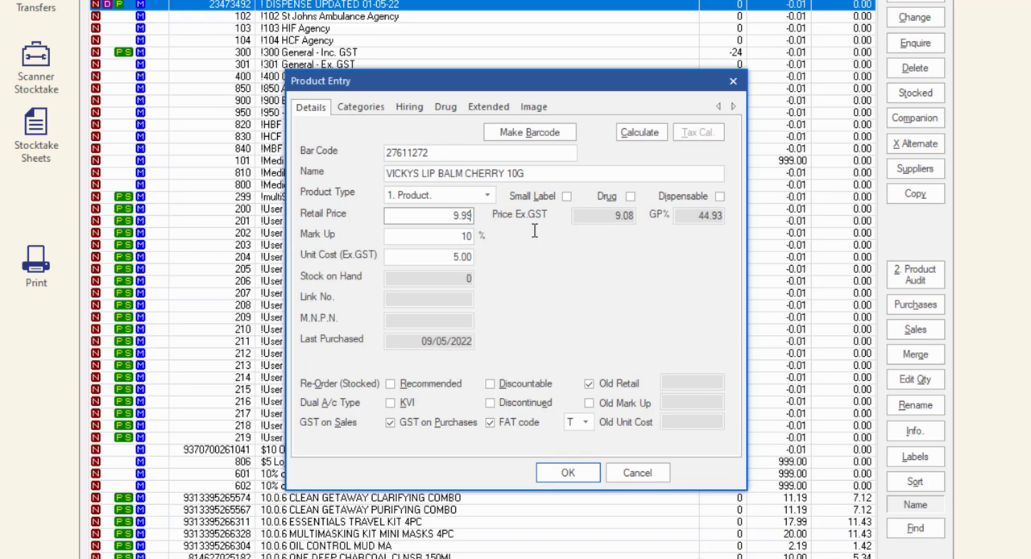
pyautogui.click(391, 385)
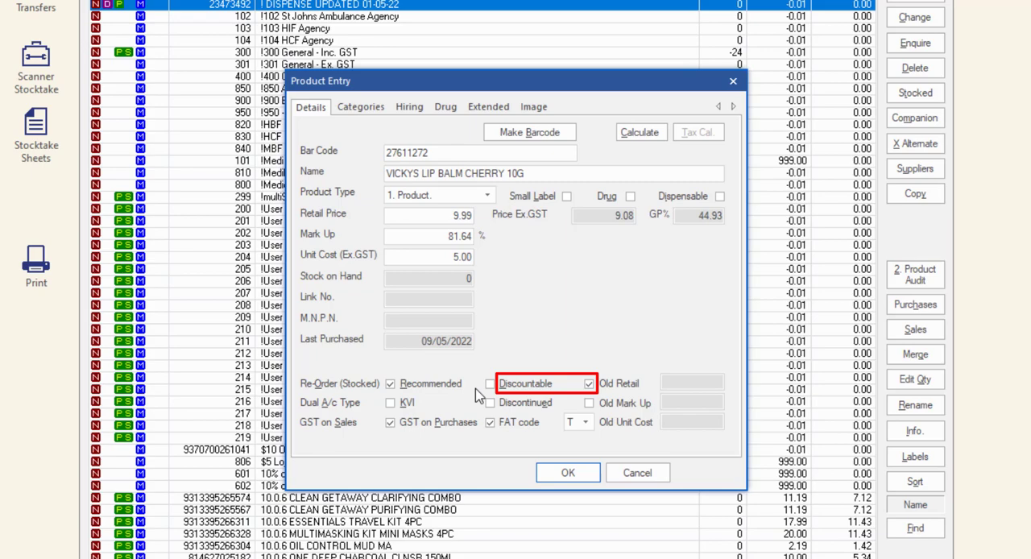
pyautogui.click(490, 384)
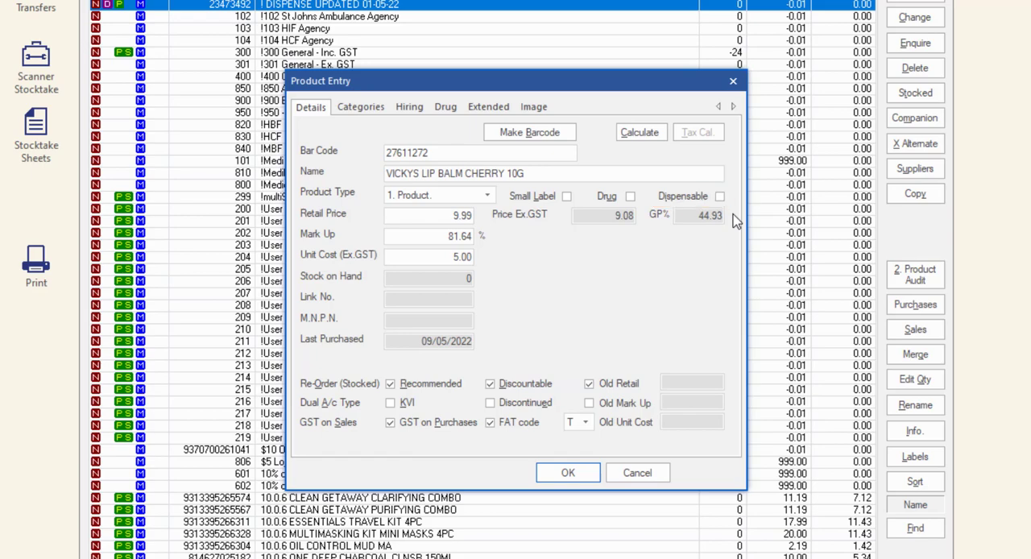
# In the product's categories, search for SYMBION and assign SYMBION PTY LTD as the preferred supplier
pyautogui.click(385, 108)
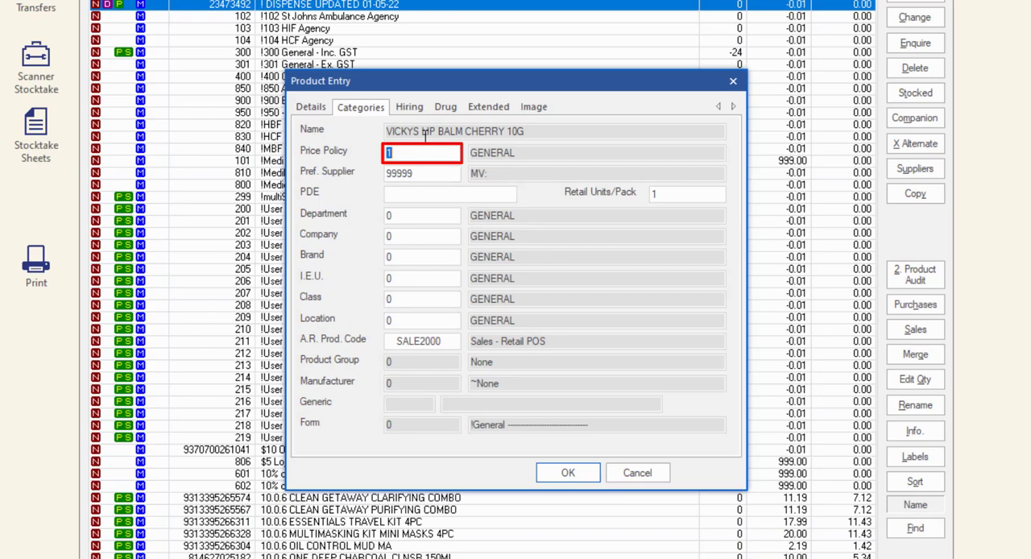
pyautogui.press('Tab')
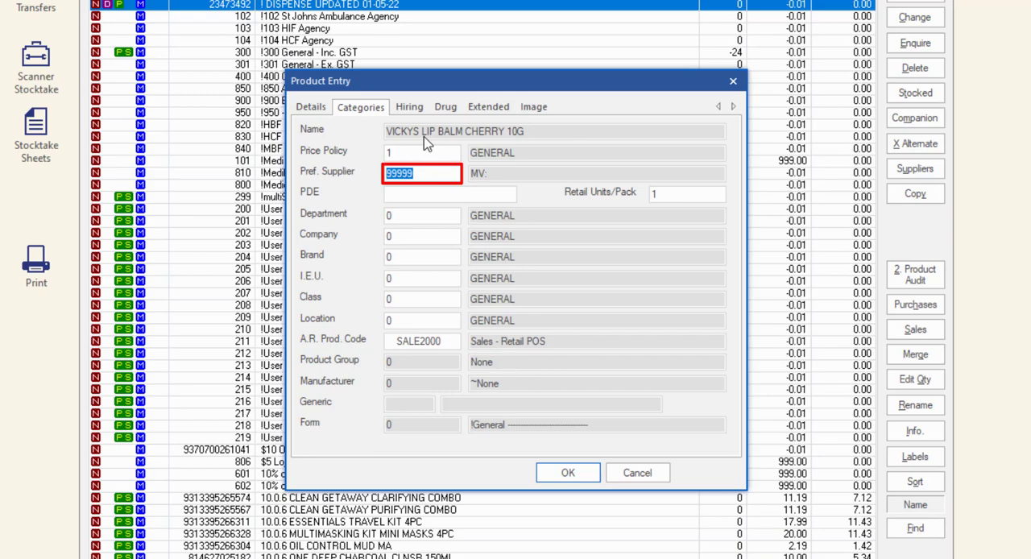
pyautogui.write('SYMBION')
pyautogui.press('Tab')
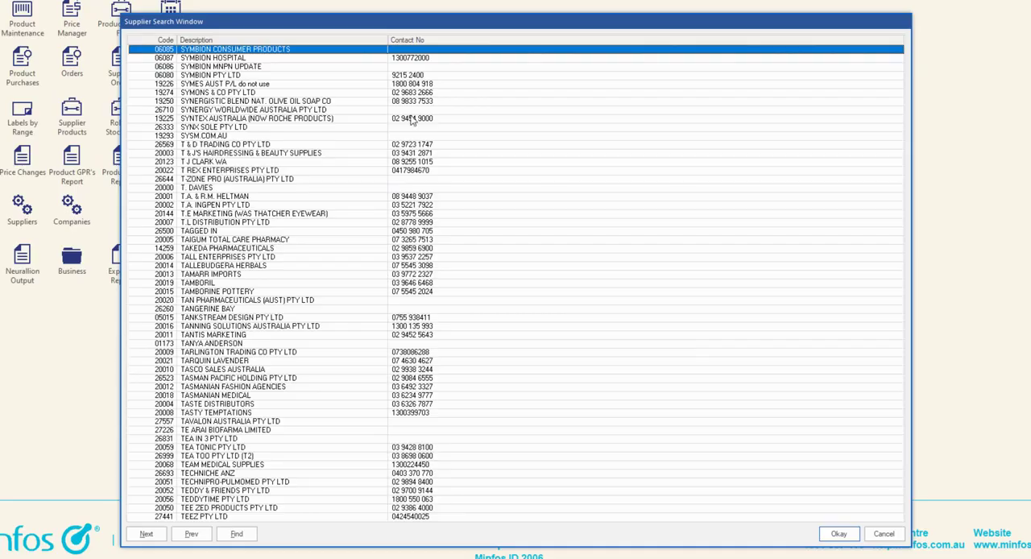
pyautogui.click(399, 75)
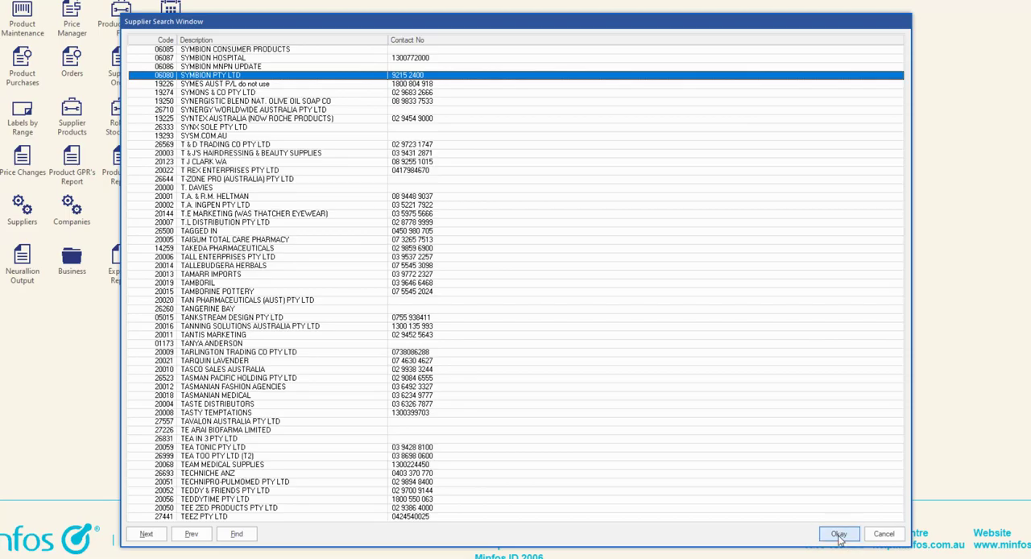
pyautogui.click(838, 534)
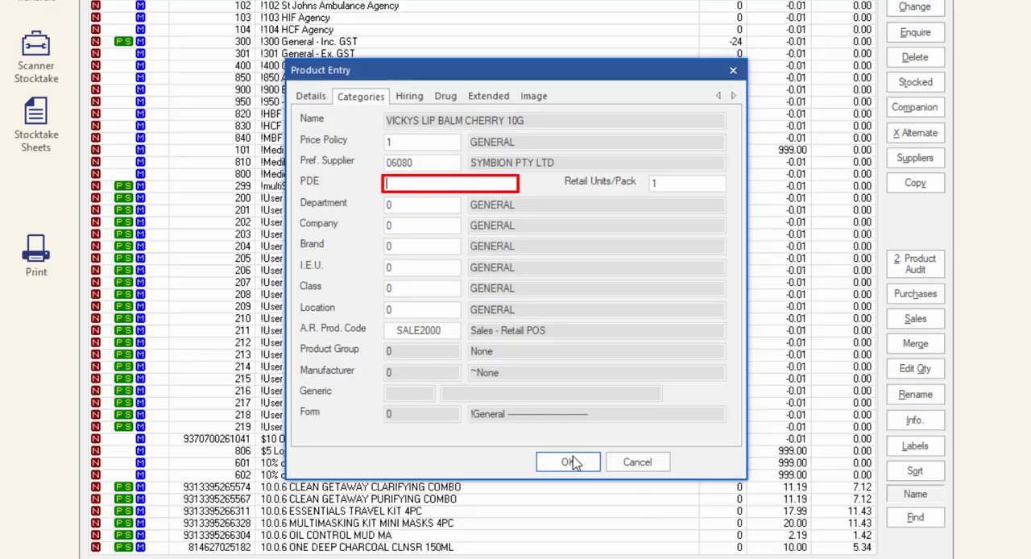
# Enter VICKYCHERRY as the PDE and set the department to COSMETICS - GENERAL
pyautogui.write('VICKYCHERRY')
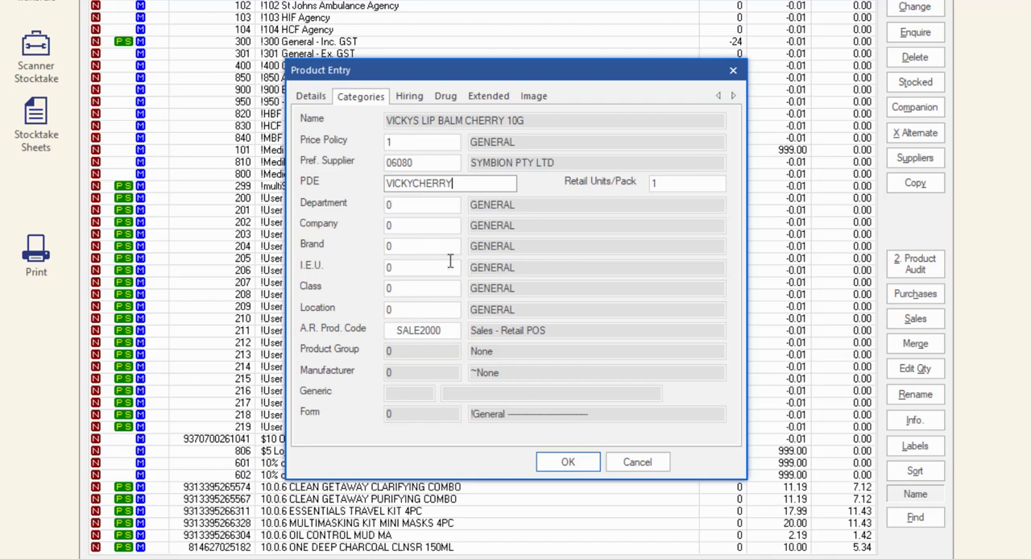
pyautogui.click(415, 204)
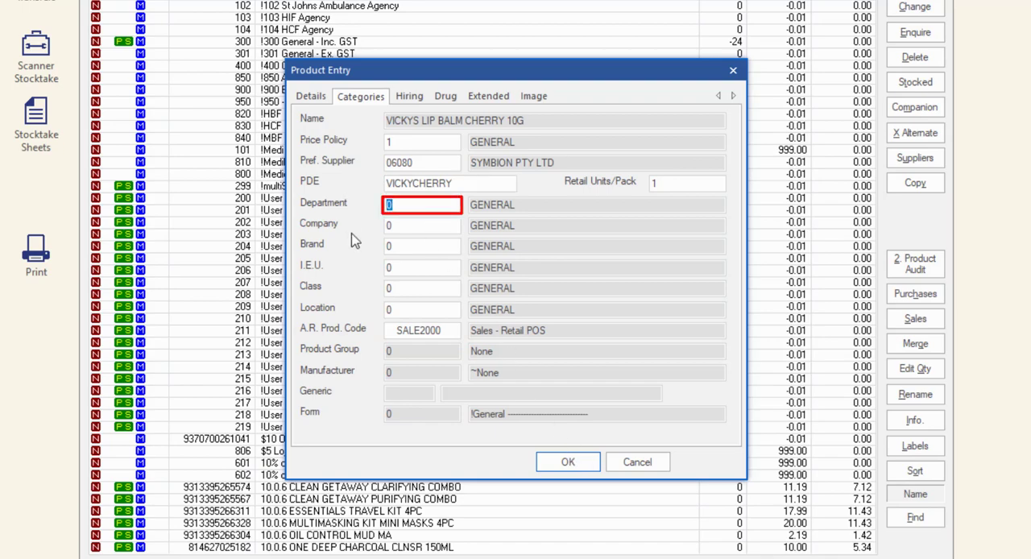
pyautogui.write('COSM')
pyautogui.press('Return')
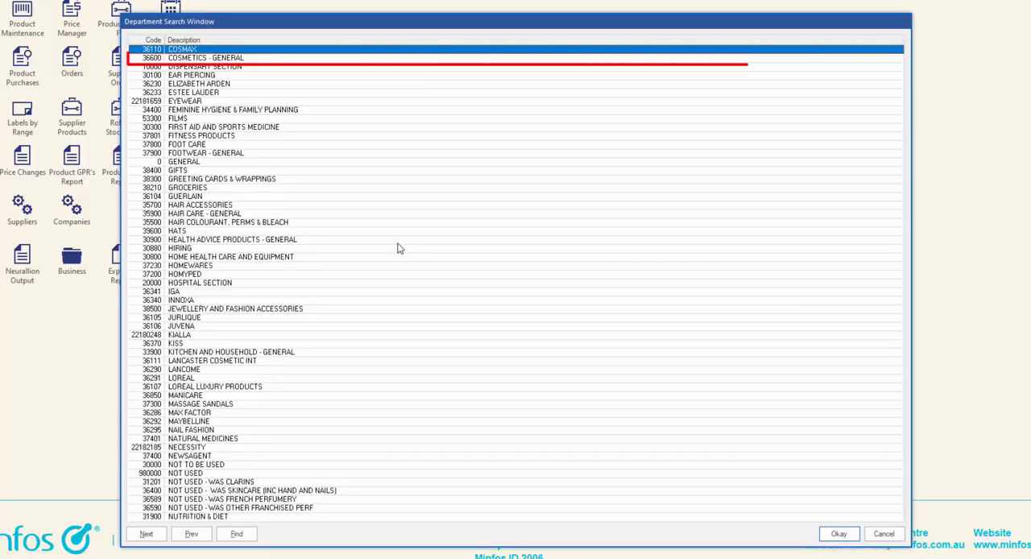
pyautogui.press('Down')
pyautogui.press('Return')
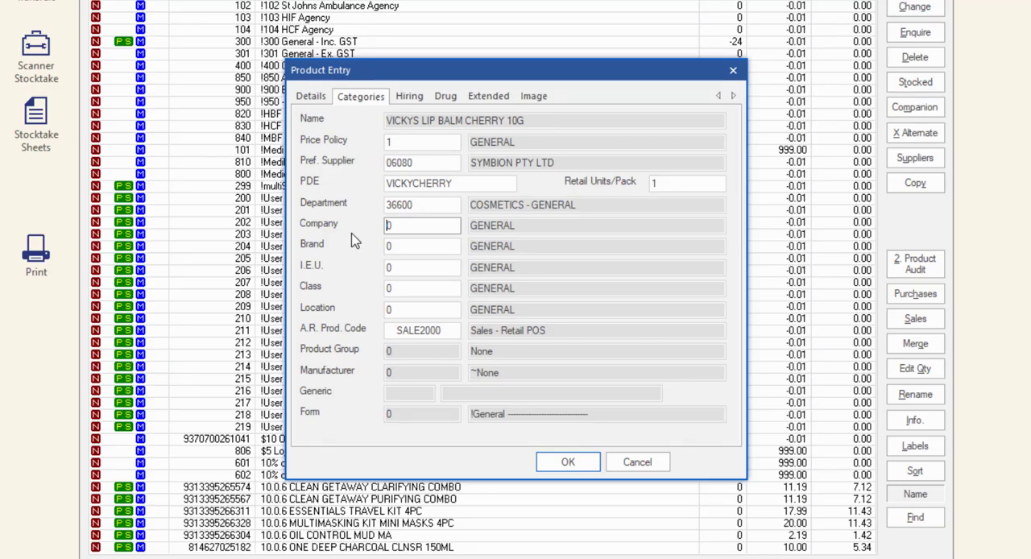
# Leave the brand as GENERAL, save the new product and close the blank product entry form
pyautogui.click(436, 246)
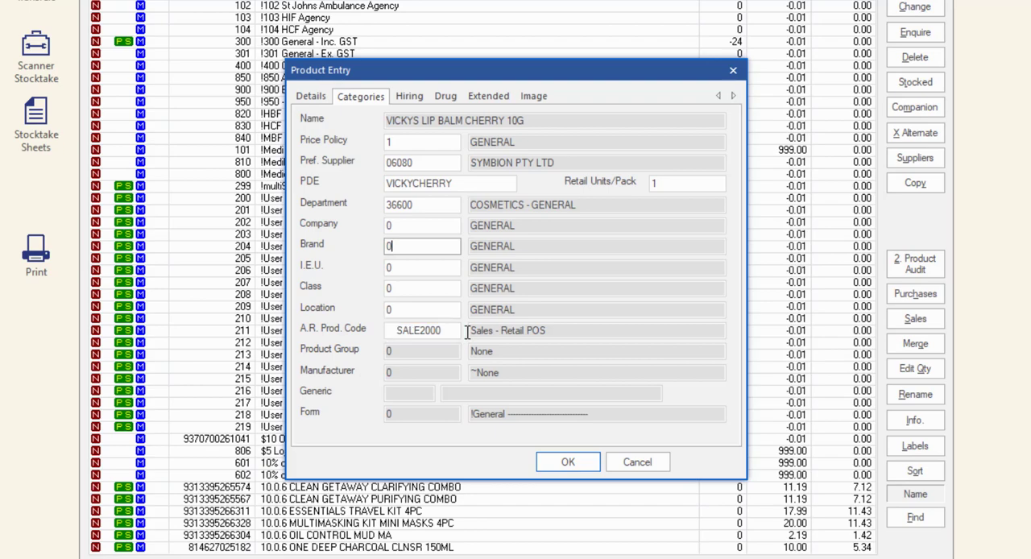
pyautogui.click(567, 463)
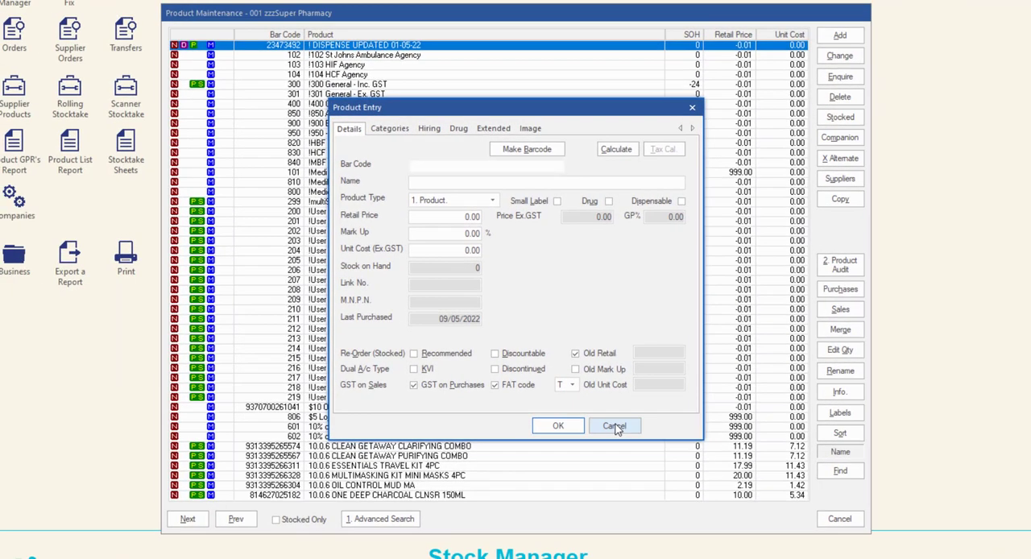
pyautogui.click(612, 430)
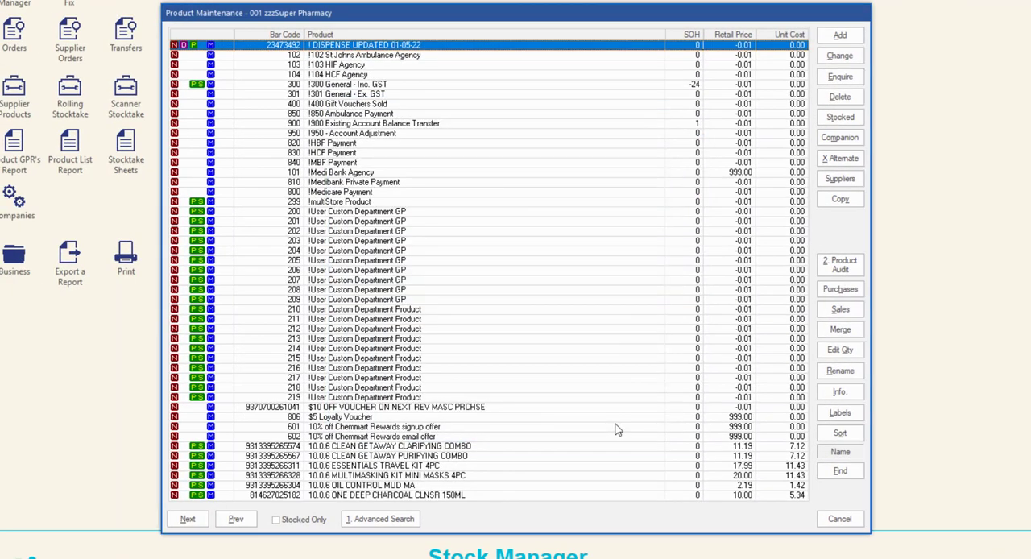